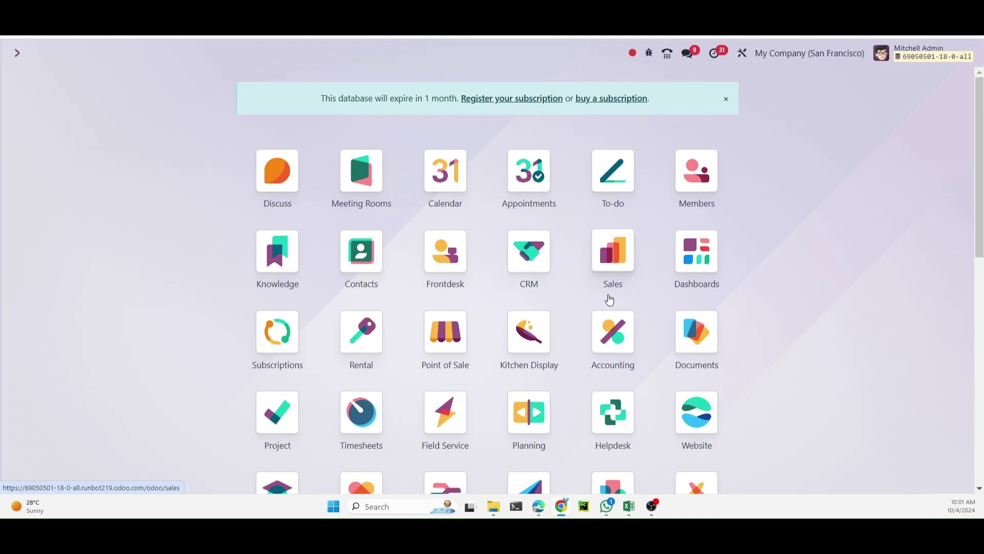
scroll(610, 299, "down", 1)
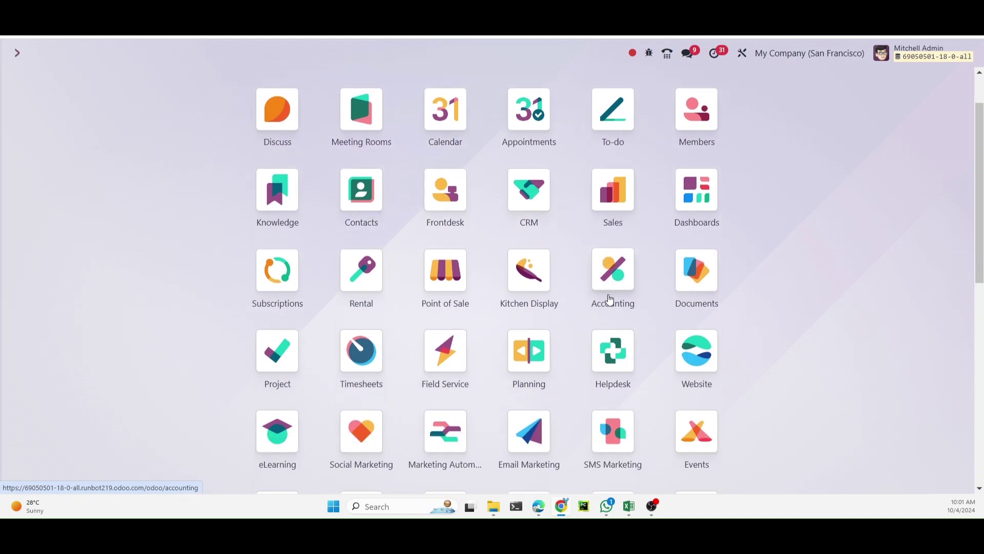
type("p")
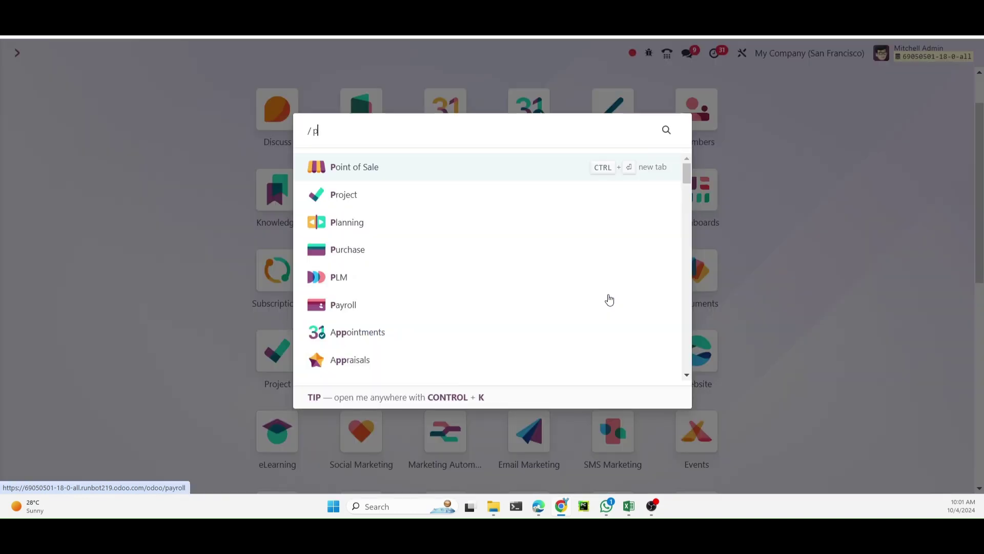
type("rod")
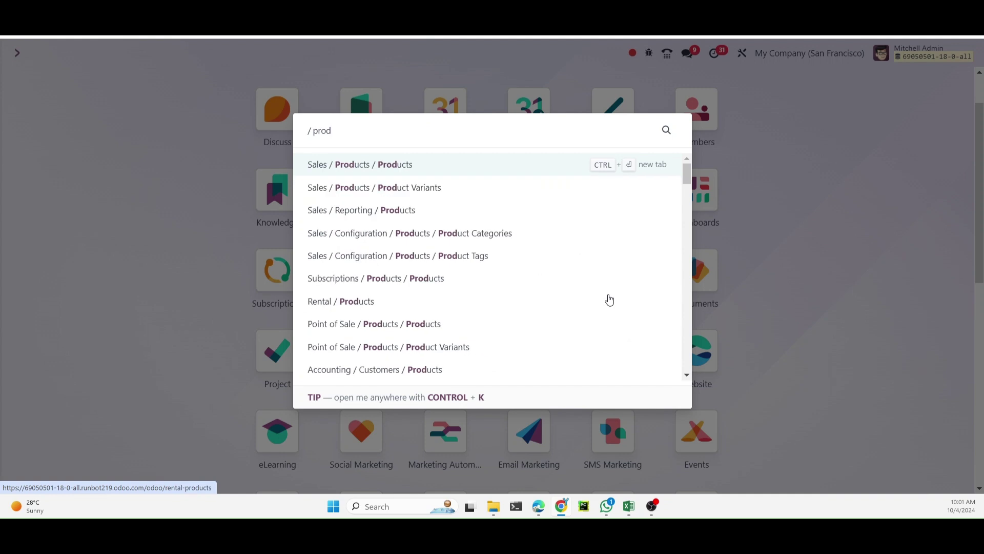
Open Sales / Products / Products from the command palette search for 'prod'
left_click(401, 164)
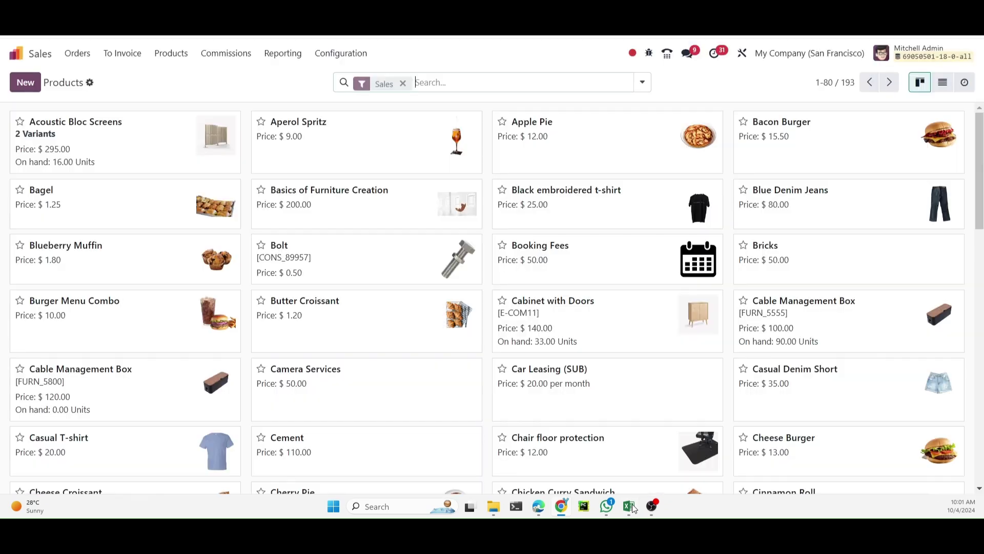
Bring up the Excel product template and review its Name through Sales Description headers
left_click(631, 506)
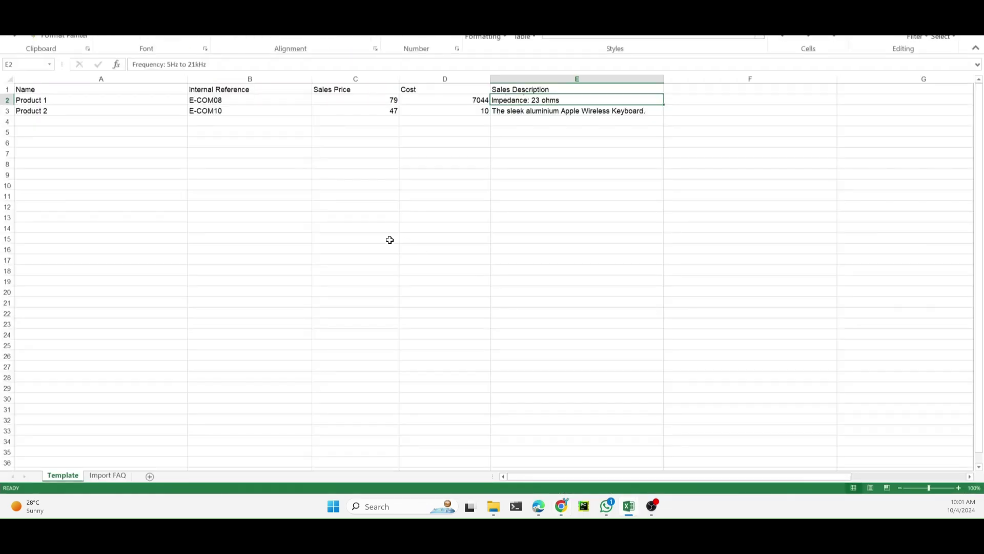
left_click(62, 99)
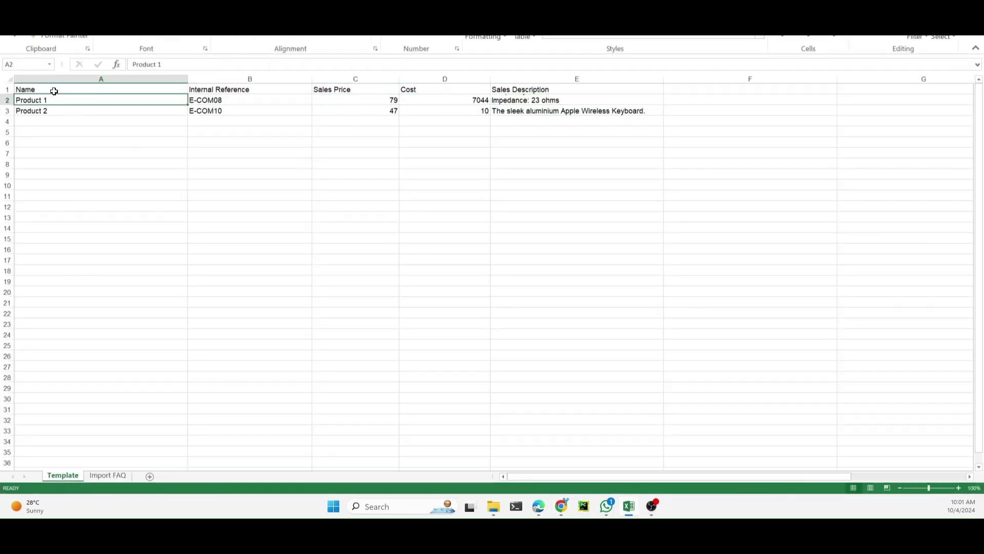
left_click(54, 92)
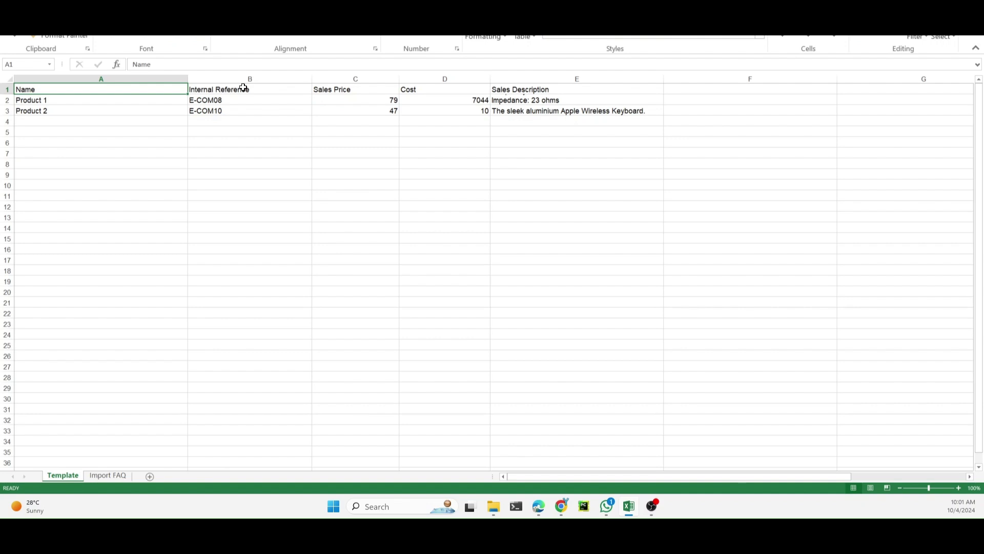
left_click(577, 90)
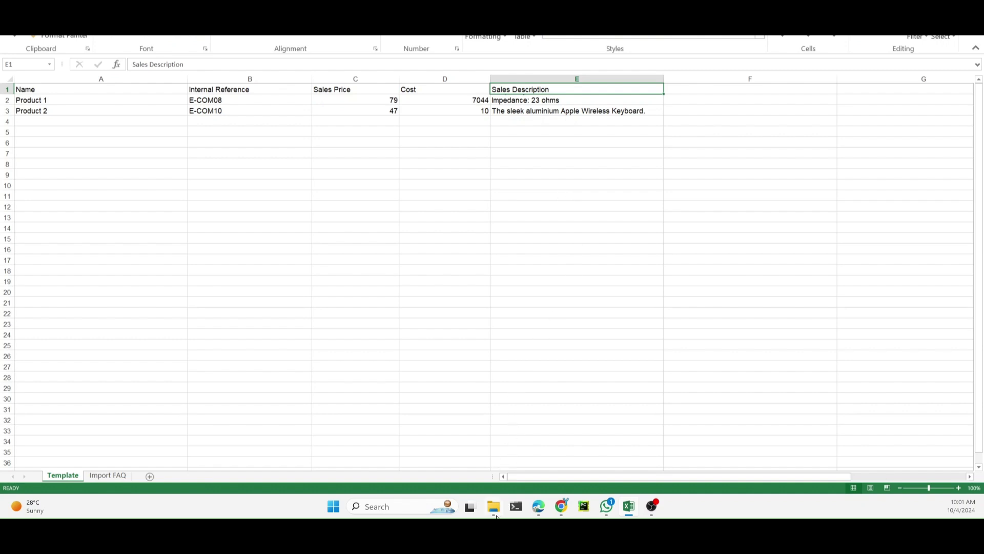
left_click(496, 508)
Add an Image header in F1, with product1 in F2 and product2 in F3
left_click(700, 88)
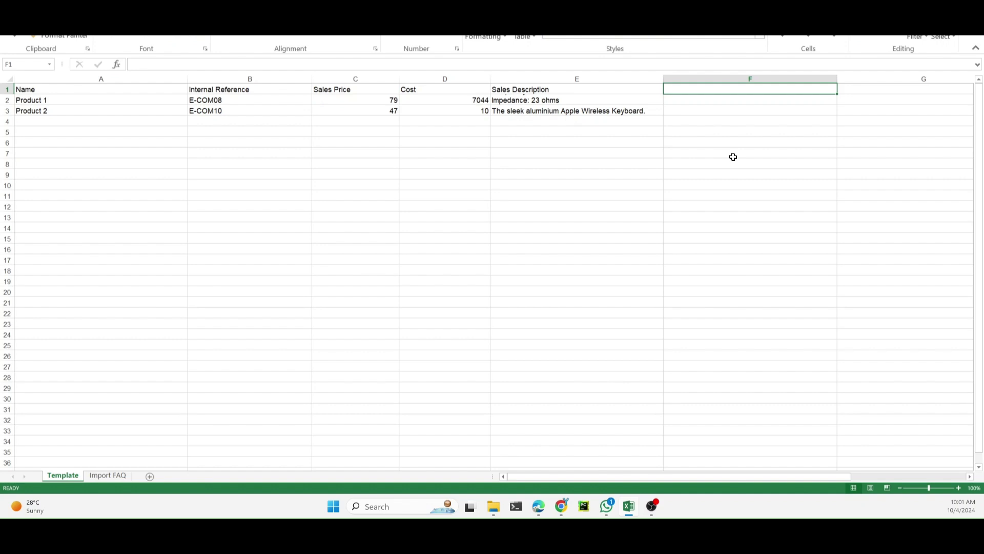
type("Image")
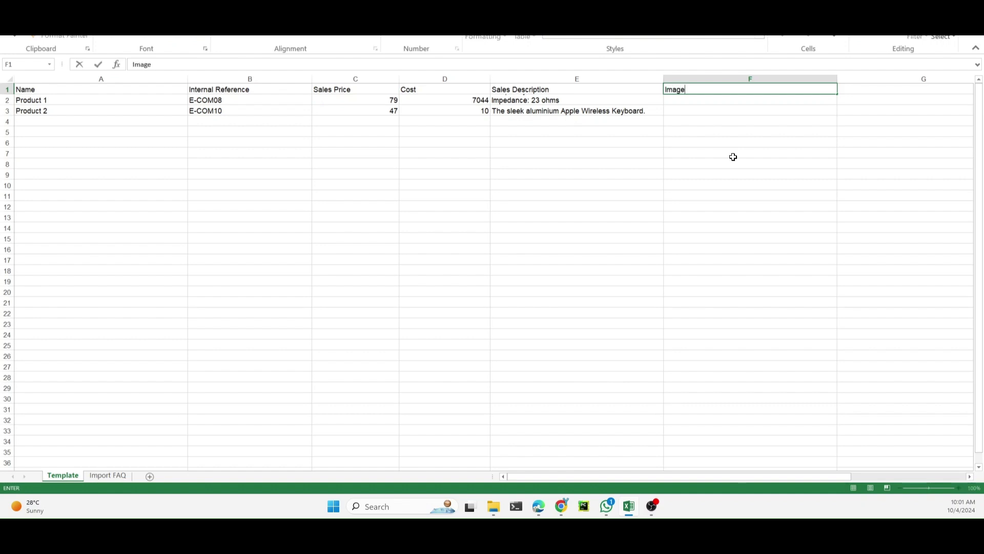
key("Return")
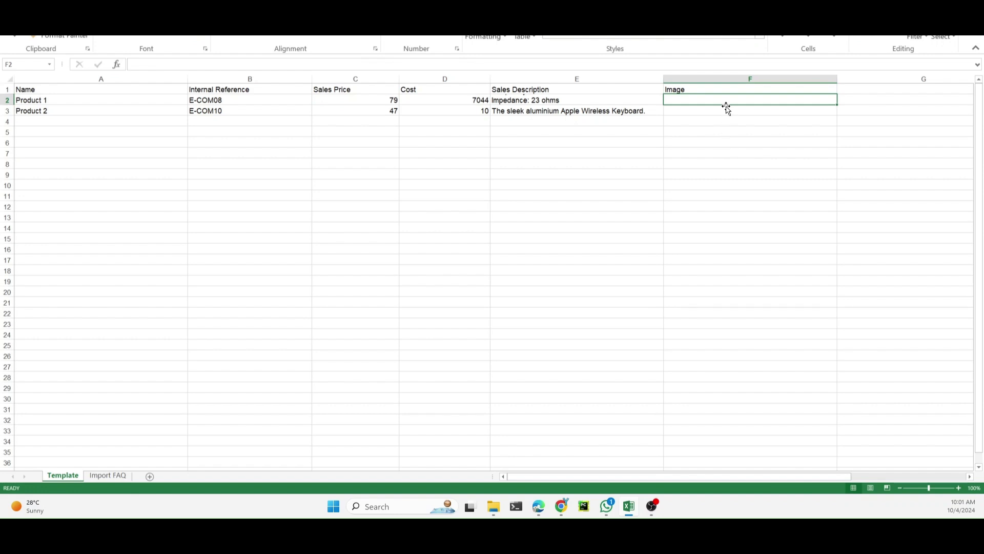
double_click(725, 99)
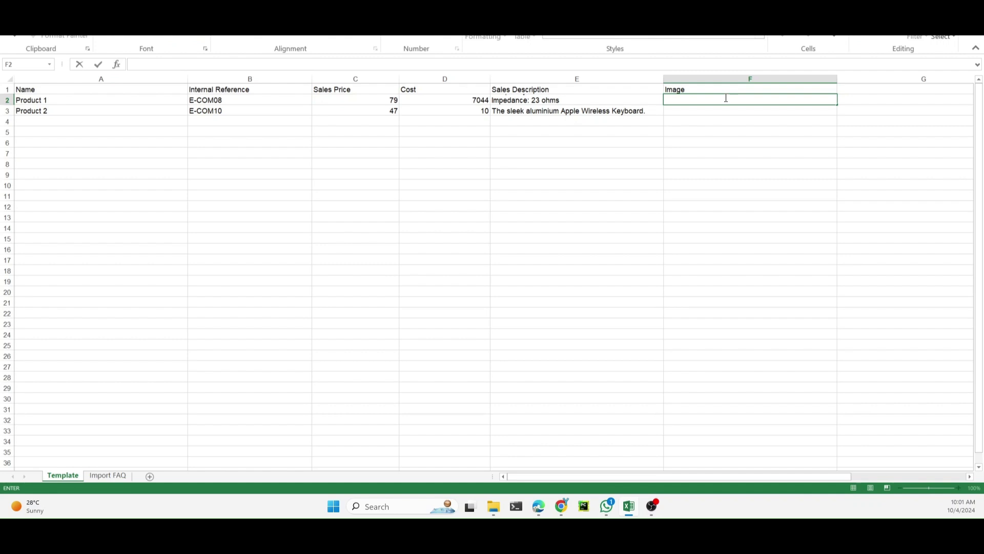
type("product1")
key("Return")
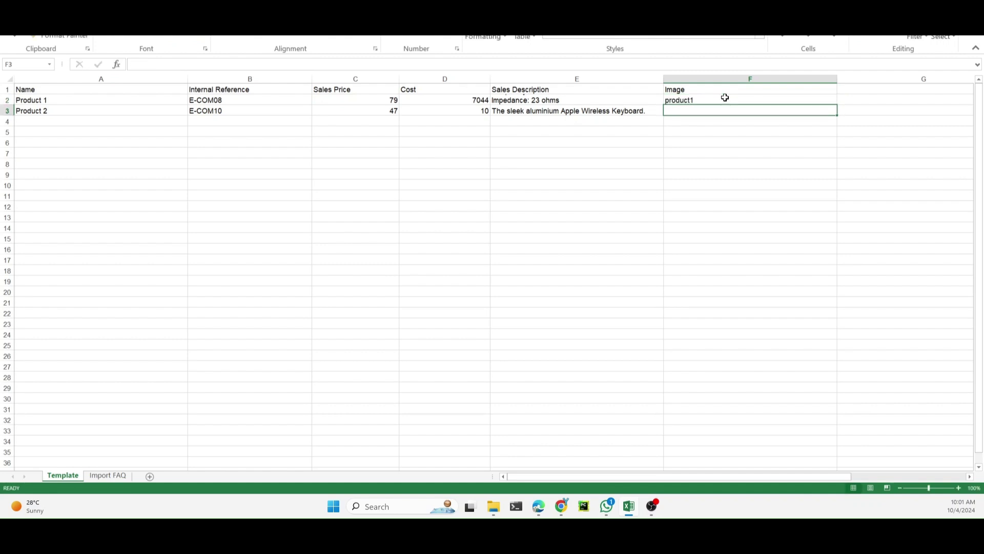
type("product2")
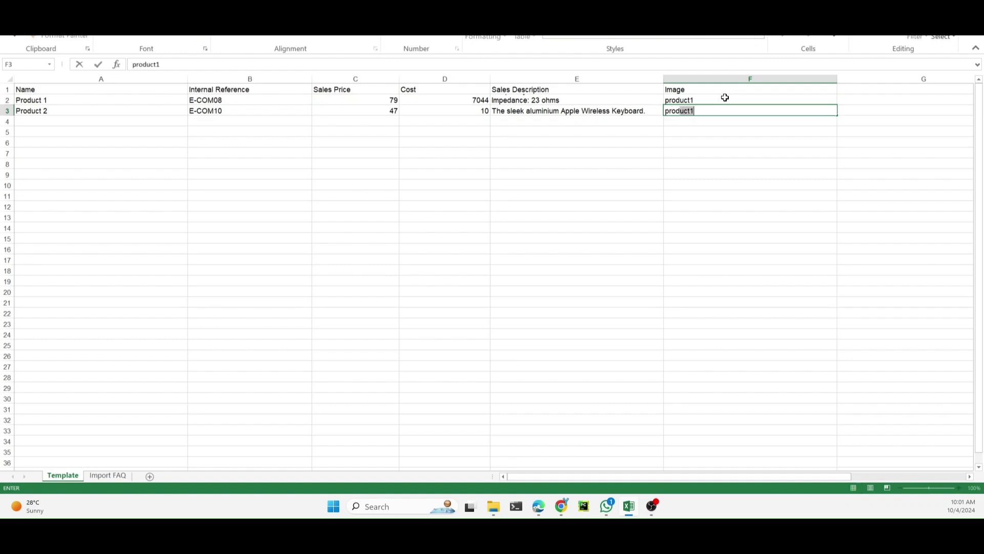
key("Return")
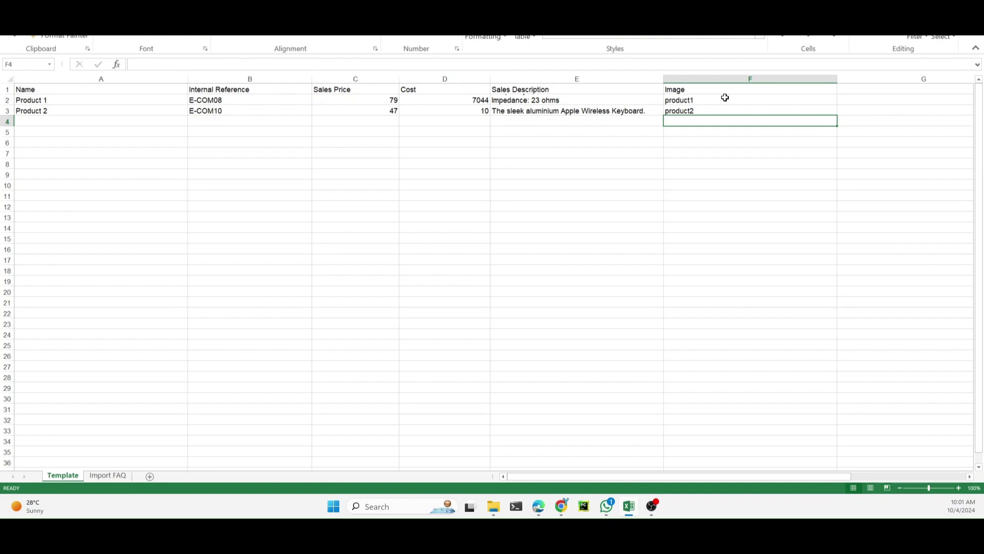
double_click(725, 98)
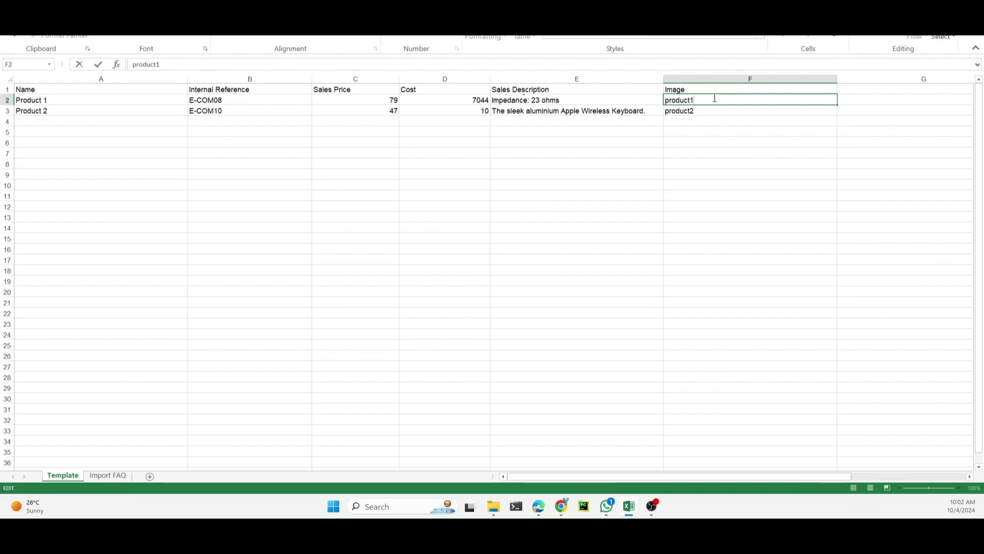
key("Return")
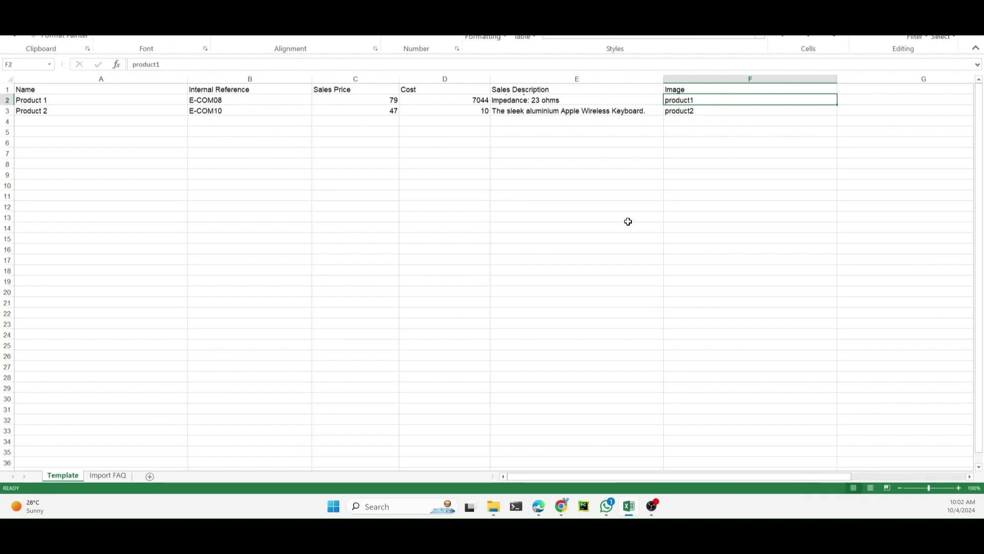
Upload product_template.xls into Odoo's product import screen
left_click(561, 505)
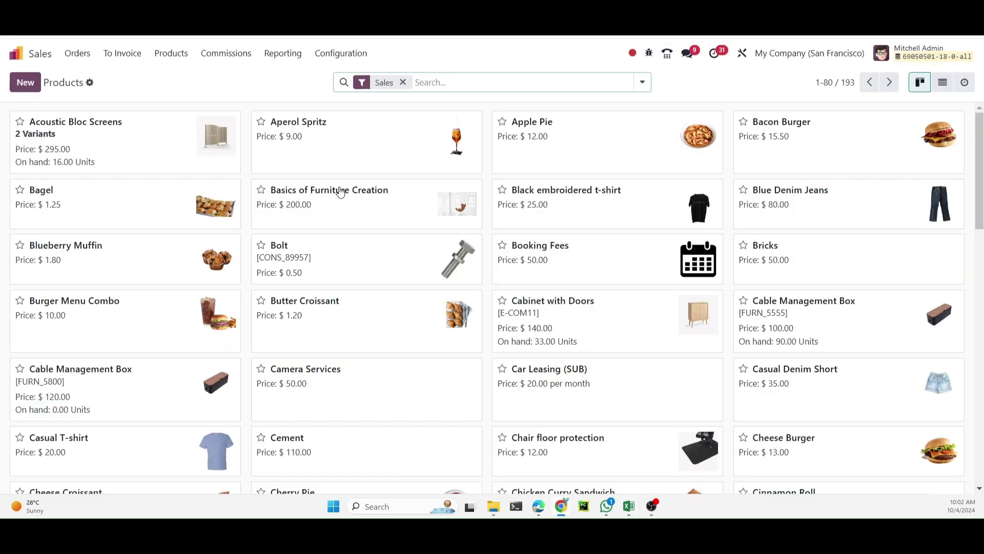
left_click(90, 82)
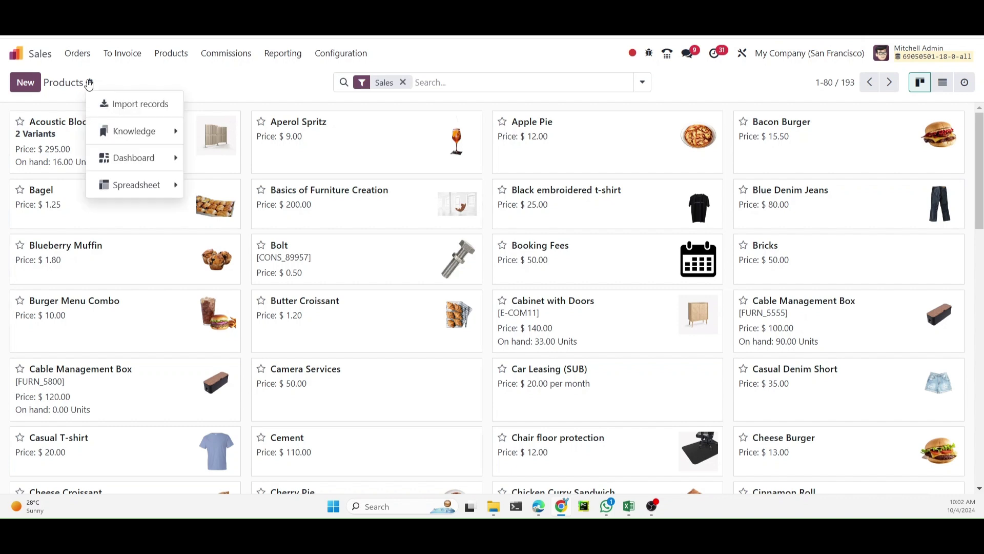
left_click(140, 111)
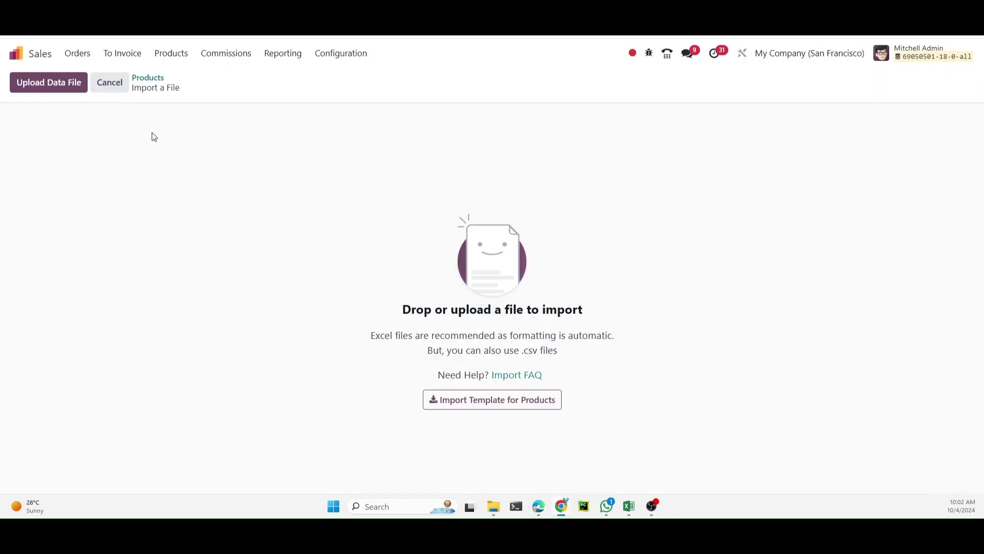
left_click(66, 86)
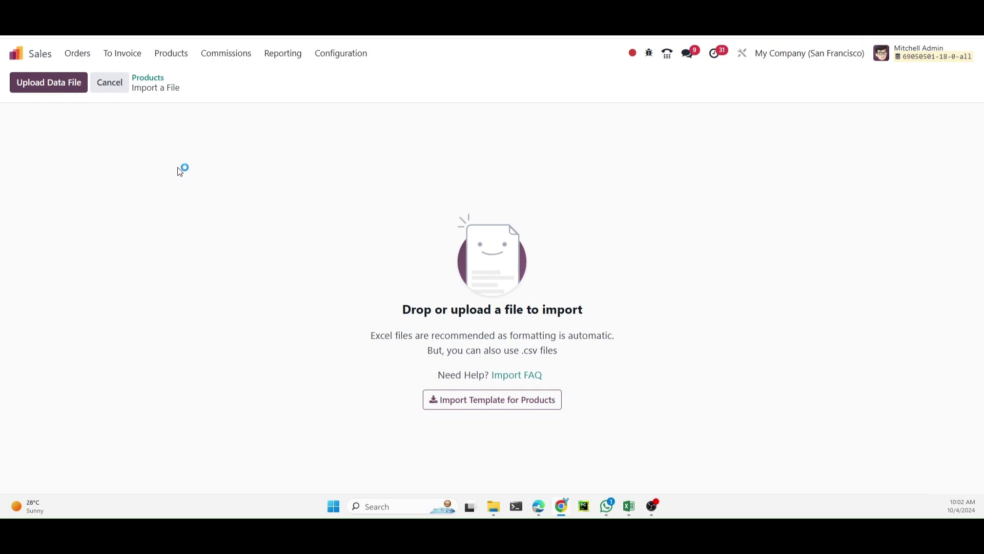
left_click(173, 57)
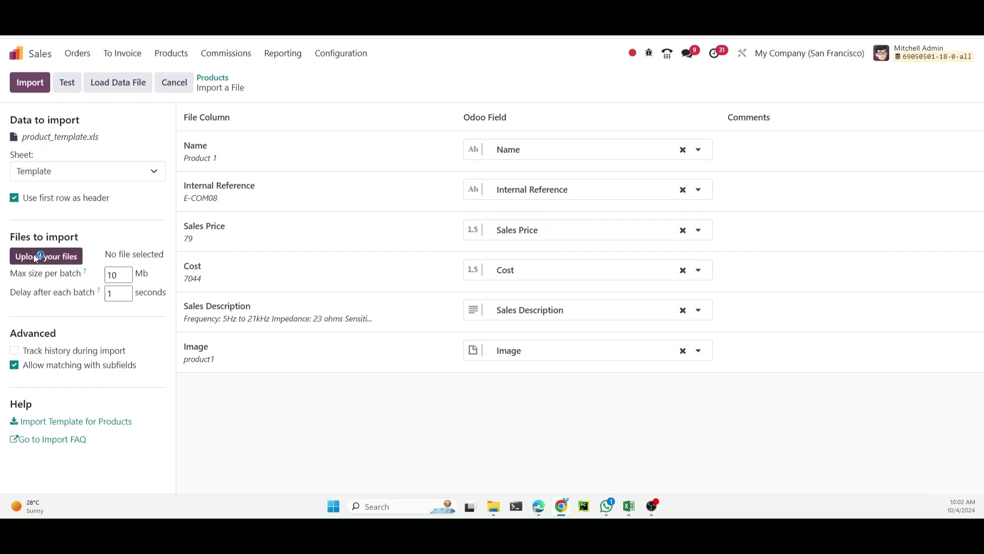
Attach product1.jpg and product2.jpg, then test the import, which reports undecodable image errors
left_click(33, 256)
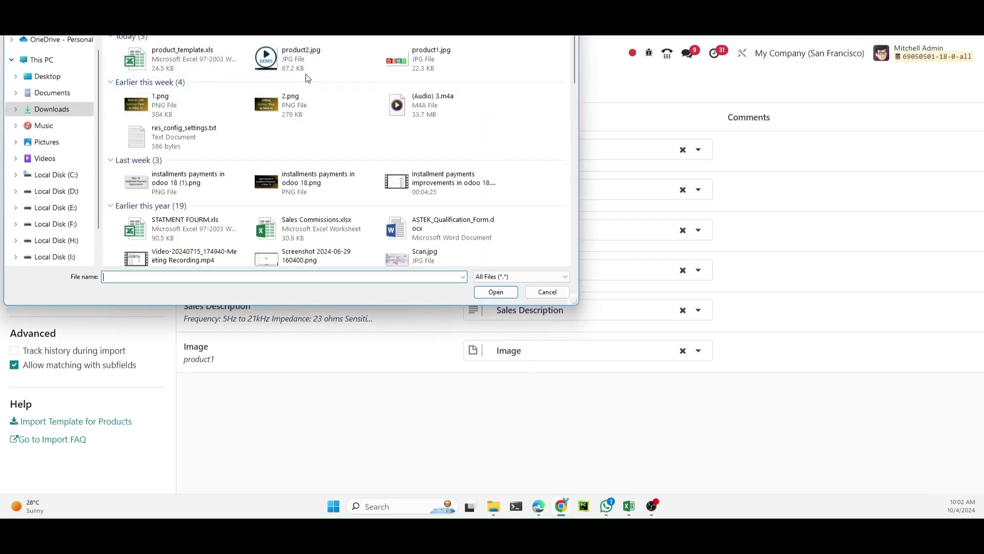
left_click_drag(469, 52, 407, 54)
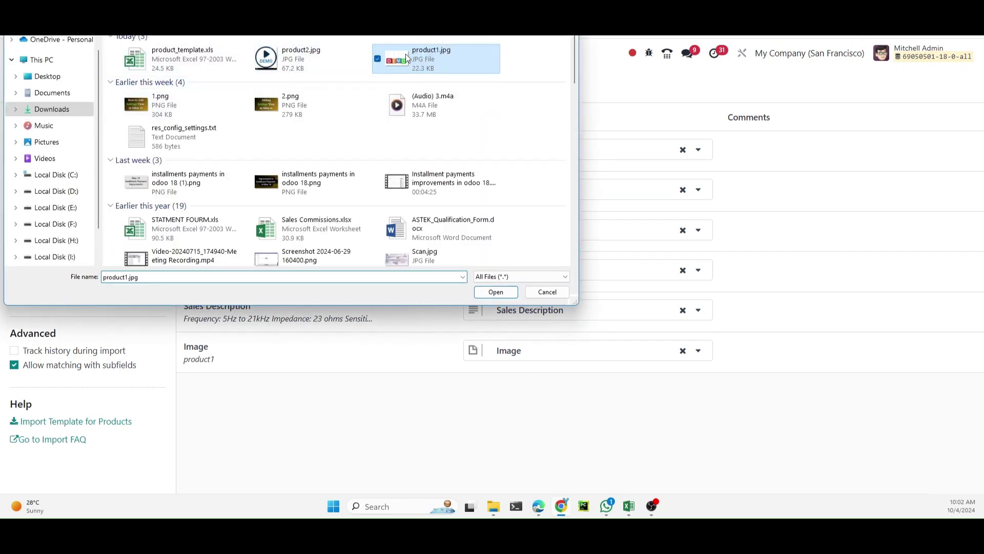
left_click_drag(516, 61, 299, 61)
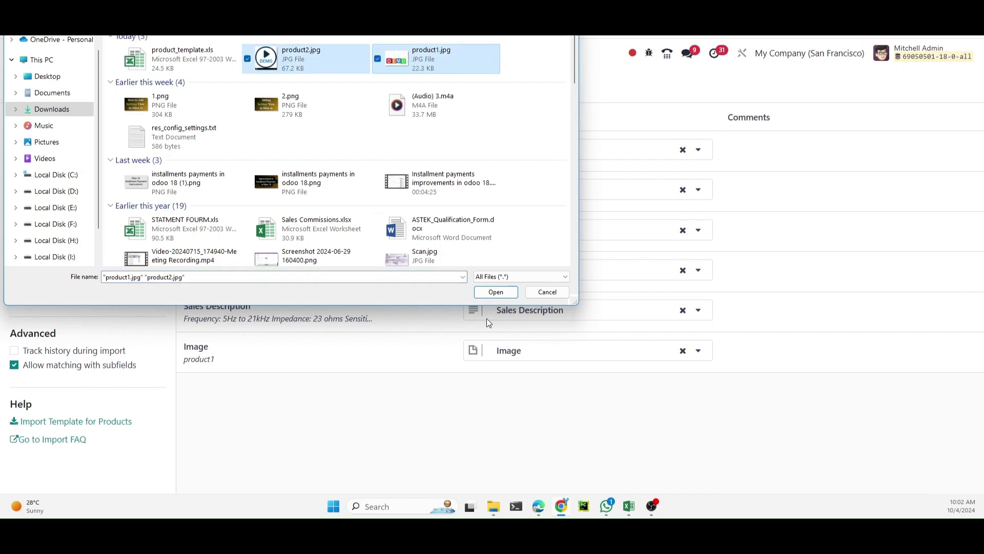
left_click(495, 292)
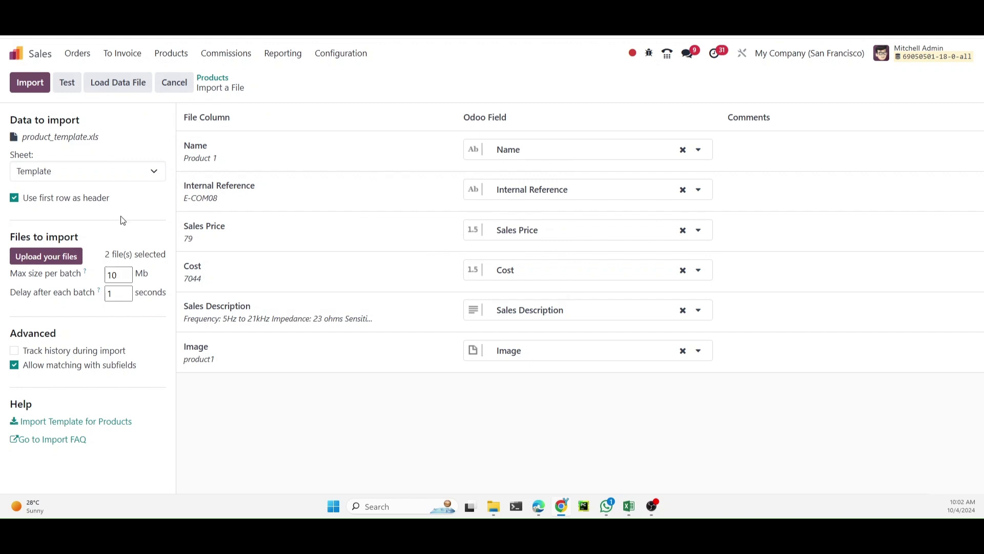
left_click(67, 83)
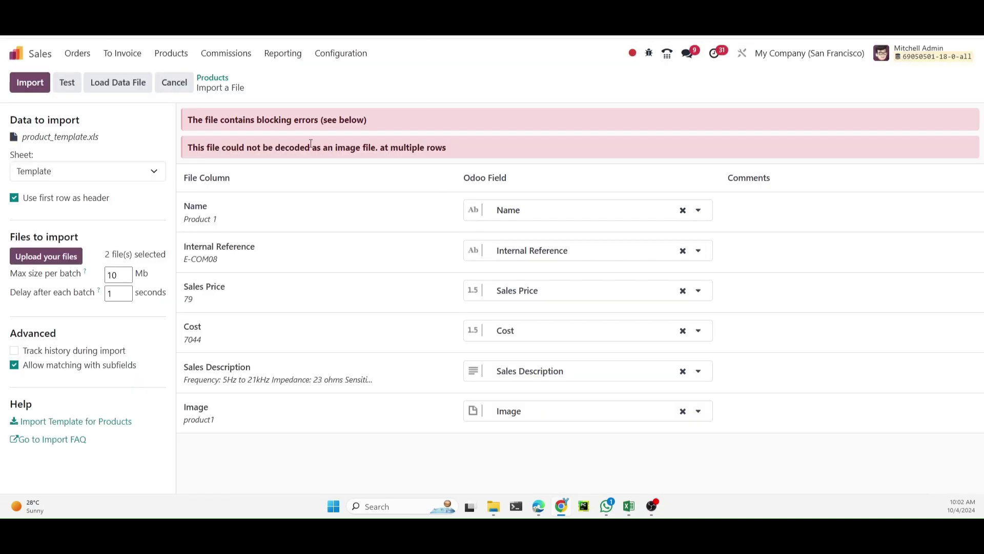
triple_click(312, 146)
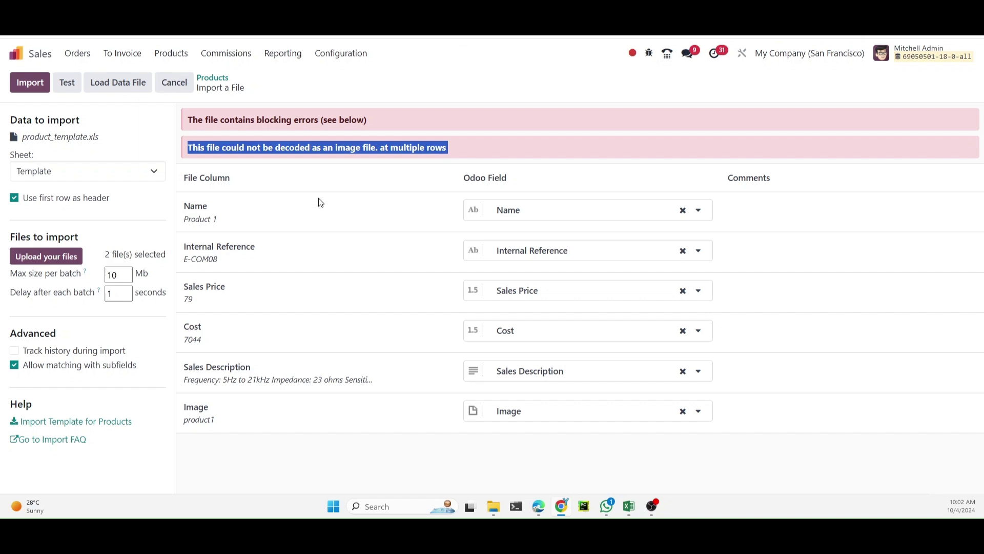
Change the Excel Image entries to product1.jpg and product2.jpg
left_click(630, 505)
left_click(692, 100)
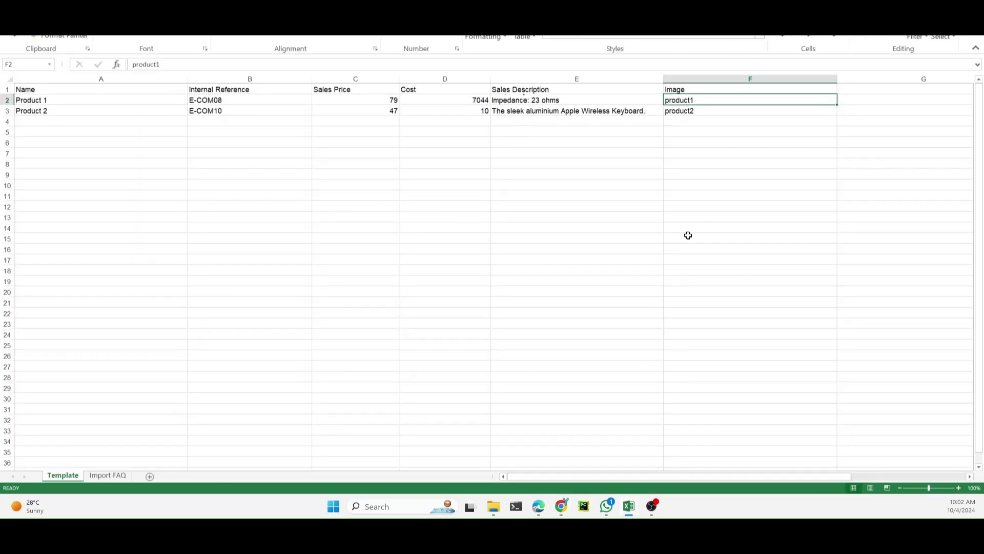
double_click(699, 101)
type(".j")
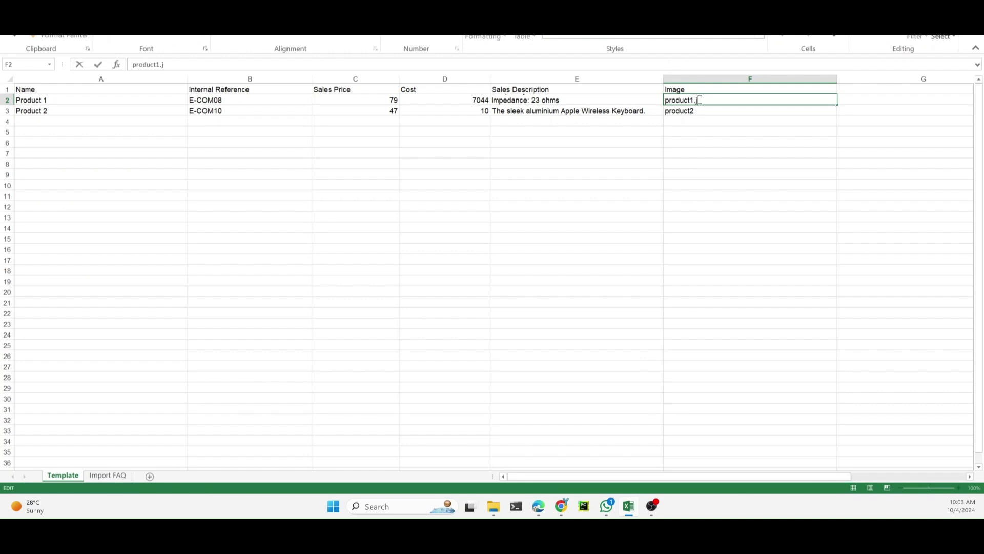
type("e")
key("BackSpace")
type("g")
key("BackSpace")
type("pg")
key("Return")
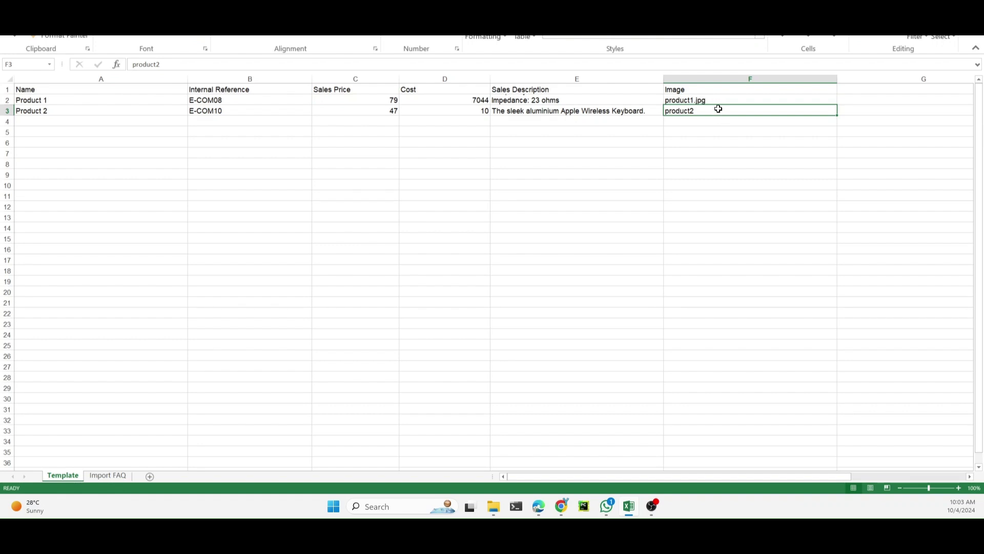
double_click(718, 112)
type(".j")
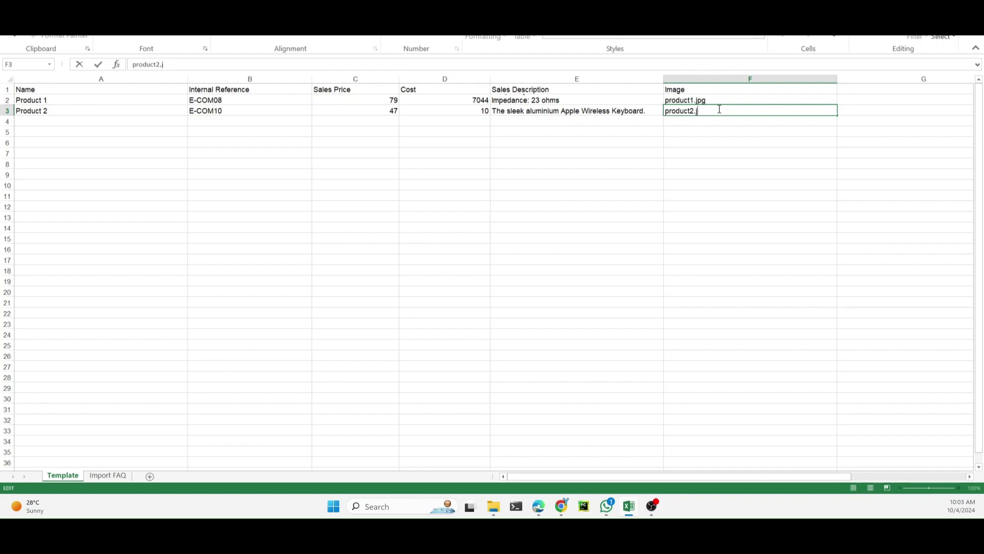
type("pg")
key("Return")
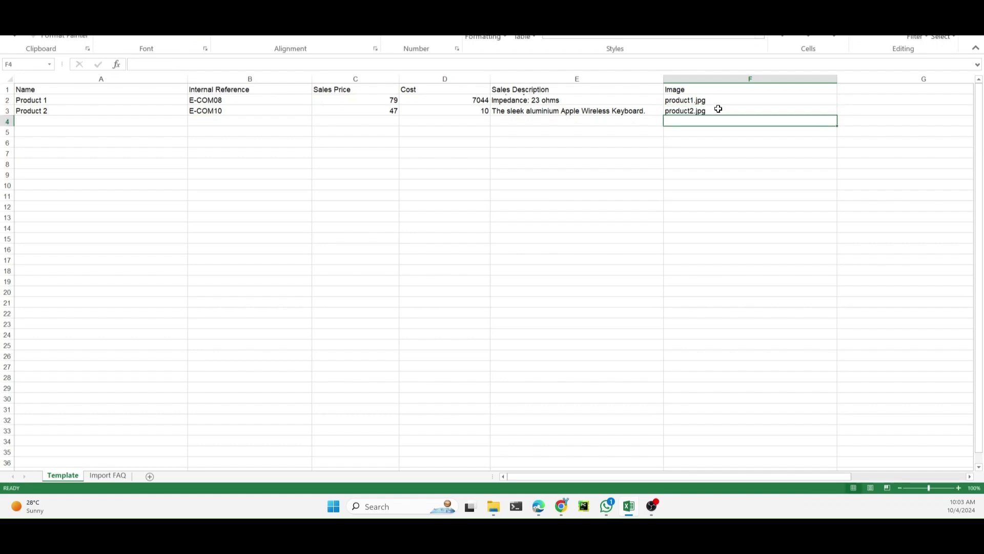
Reload the corrected template, test it until valid, and import both products
left_click(561, 506)
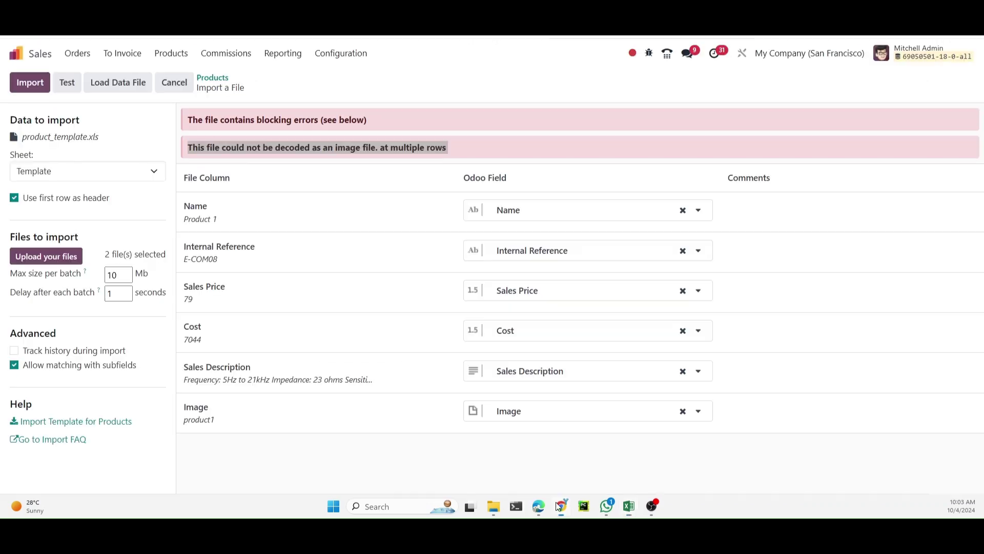
left_click(118, 83)
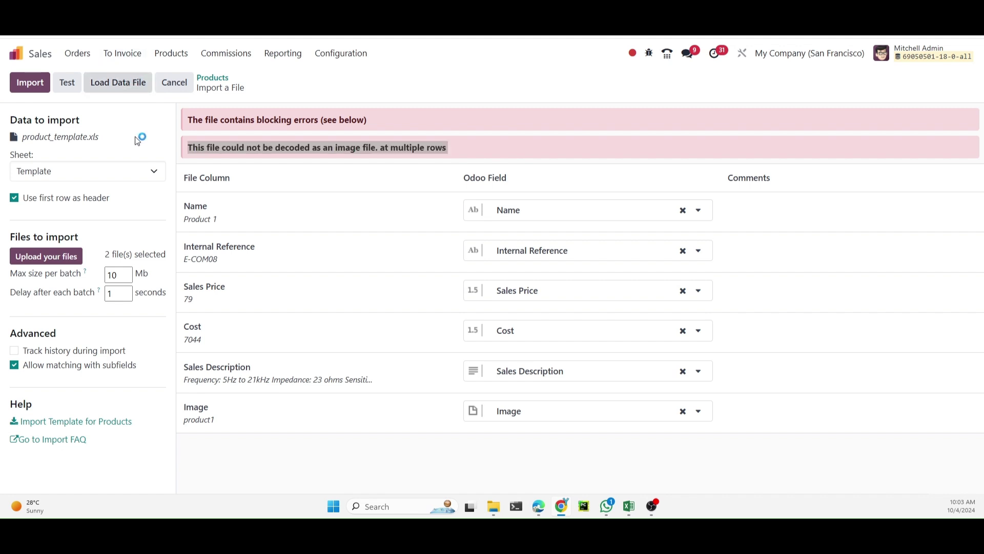
double_click(172, 54)
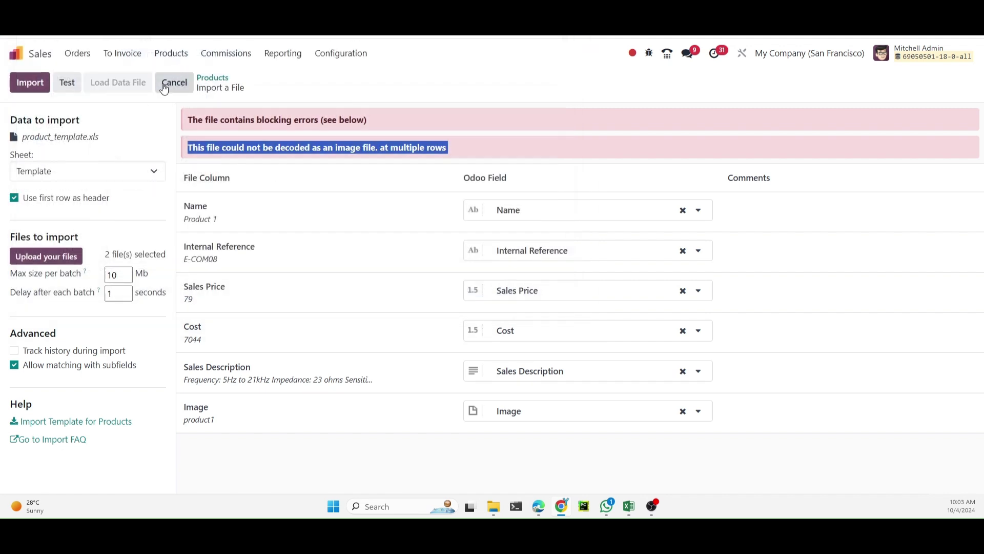
left_click(67, 83)
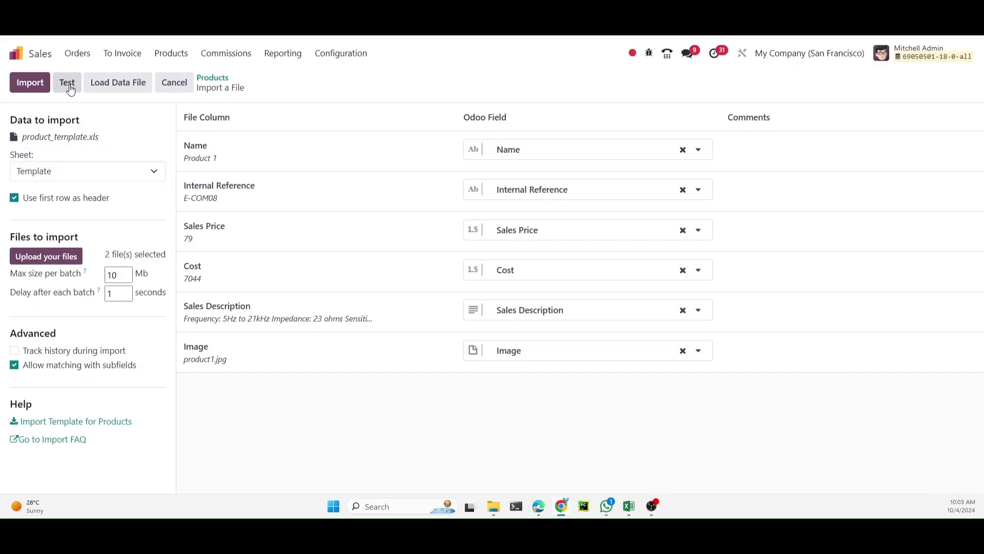
left_click(67, 82)
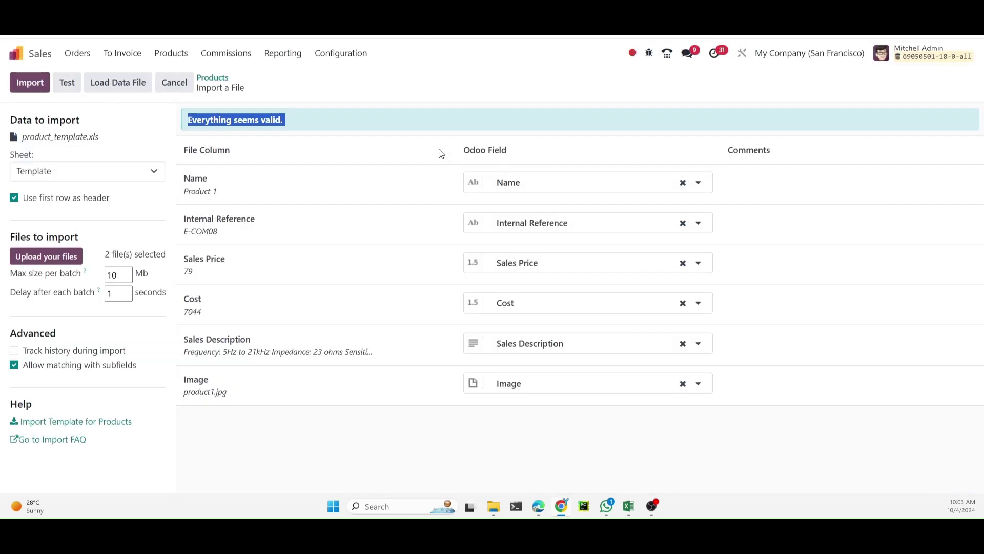
left_click(30, 82)
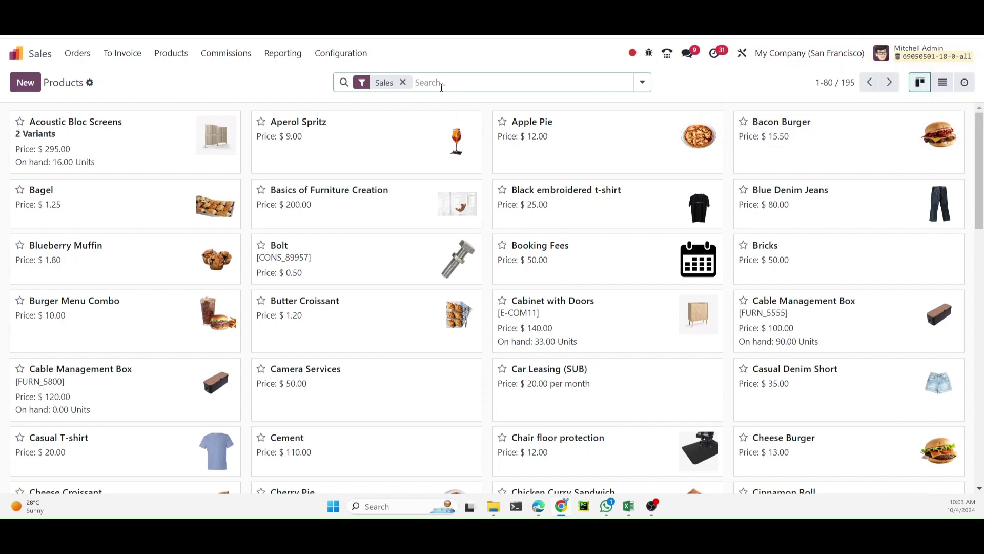
type("produvt")
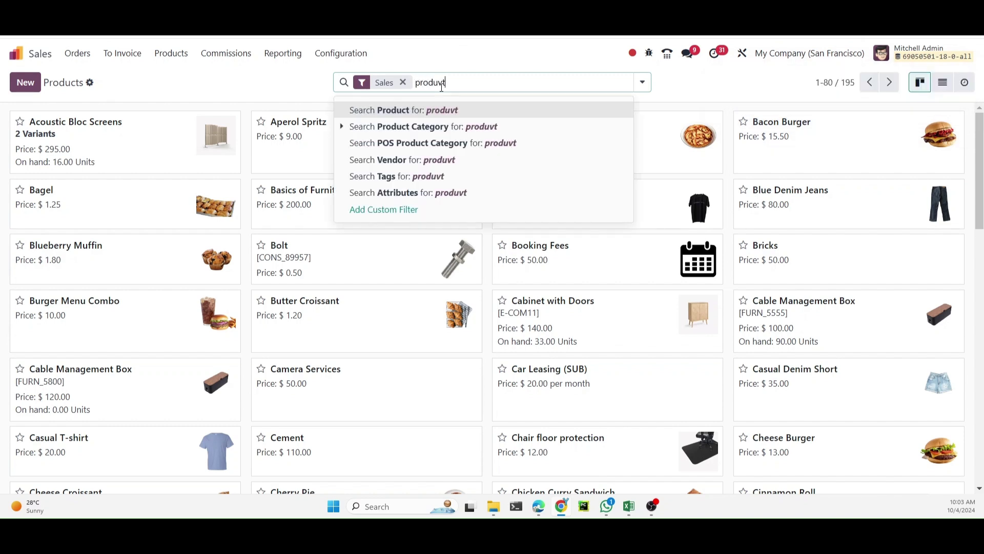
Search the catalogue for 'product' and open the Product 1 card
key("BackSpace")
key("BackSpace")
type("ct")
key("Return")
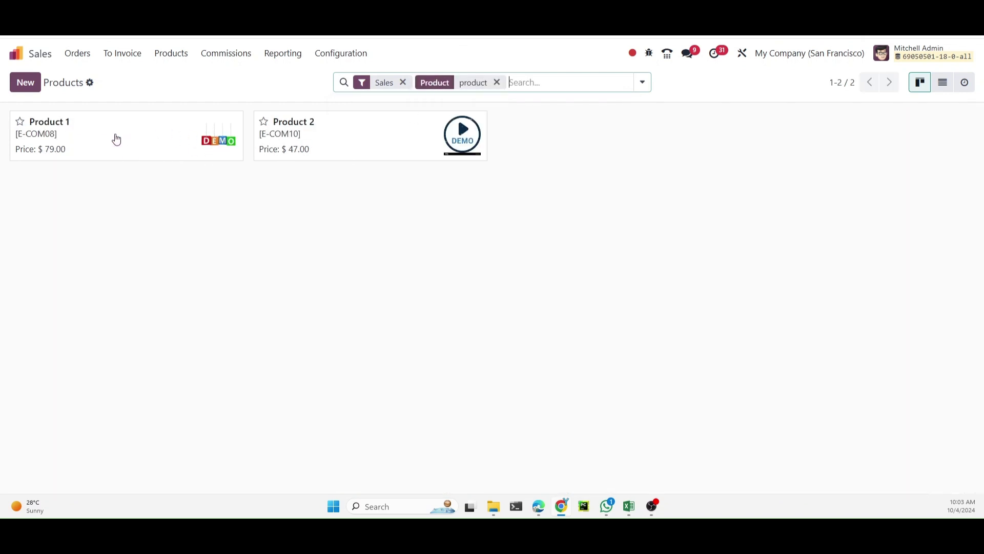
left_click(116, 139)
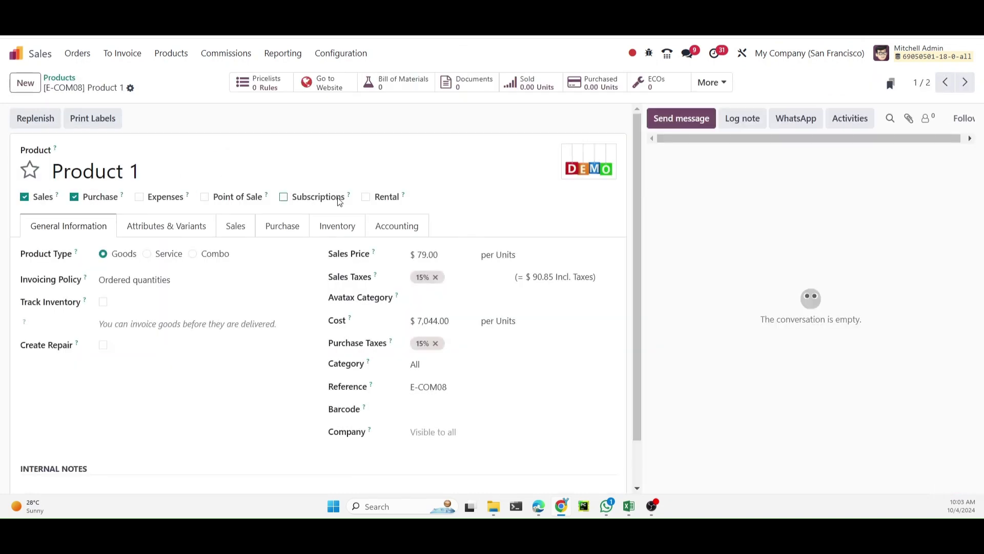